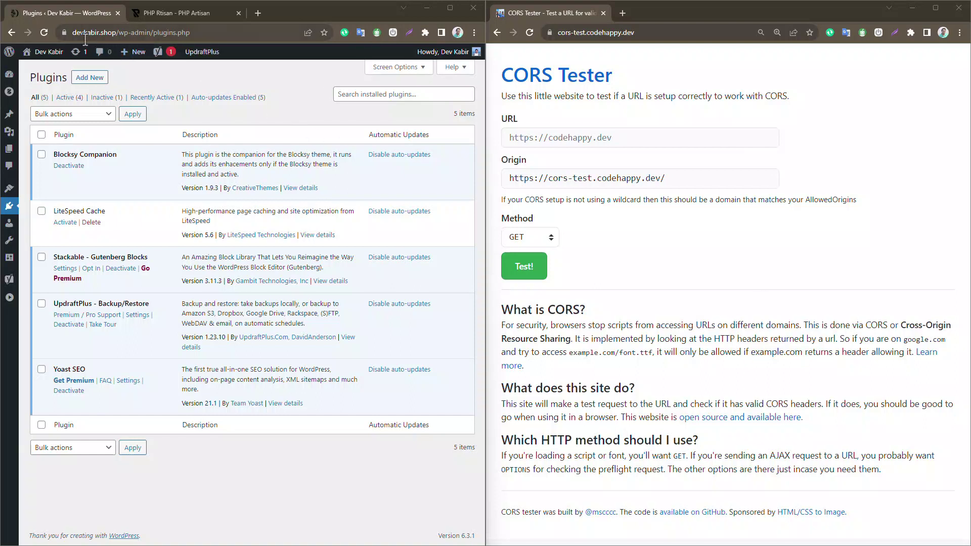
{"action": "left_click_drag", "start_coordinate": [116, 34], "coordinate": [48, 34]}
{"action": "key", "text": "ctrl+c"}
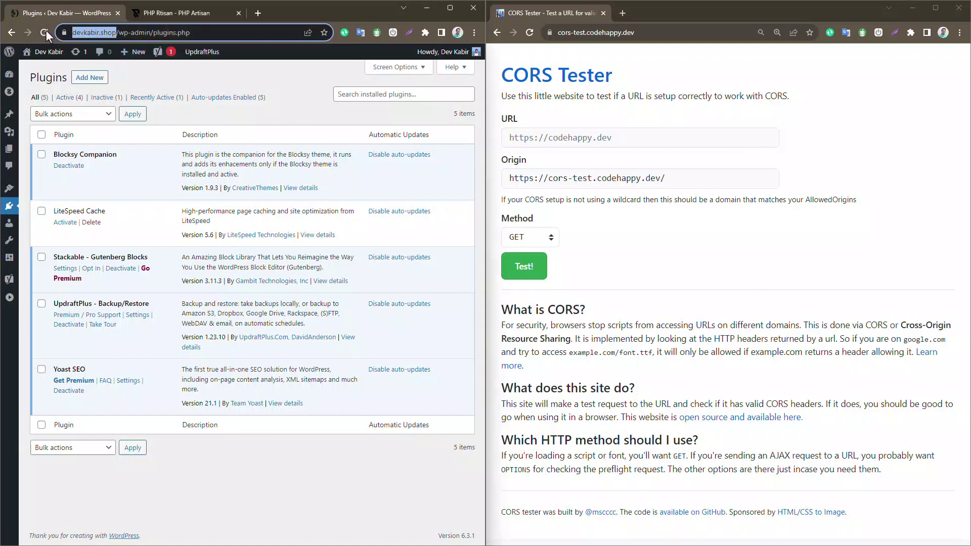
{"action": "left_click", "coordinate": [543, 132]}
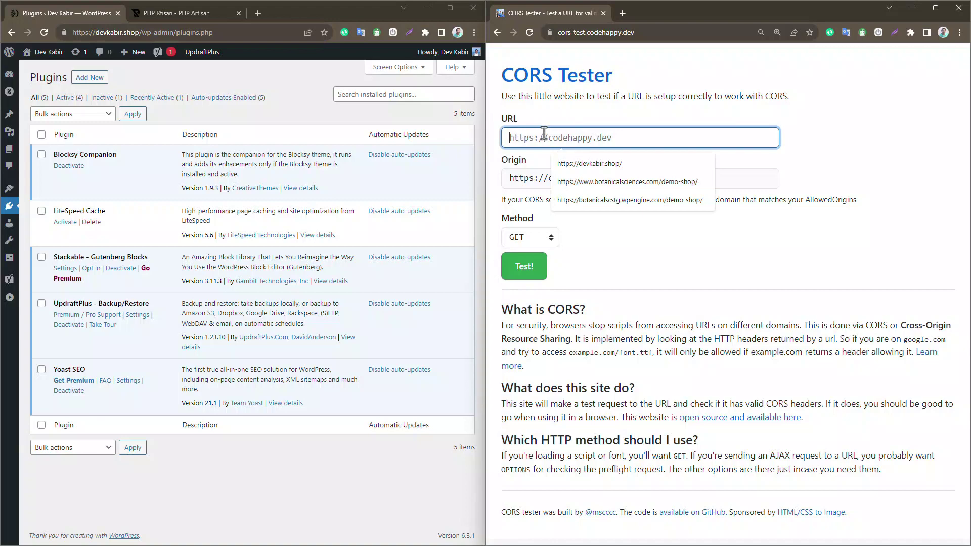
{"action": "key", "text": "ctrl+v"}
{"action": "left_click", "coordinate": [710, 243]}
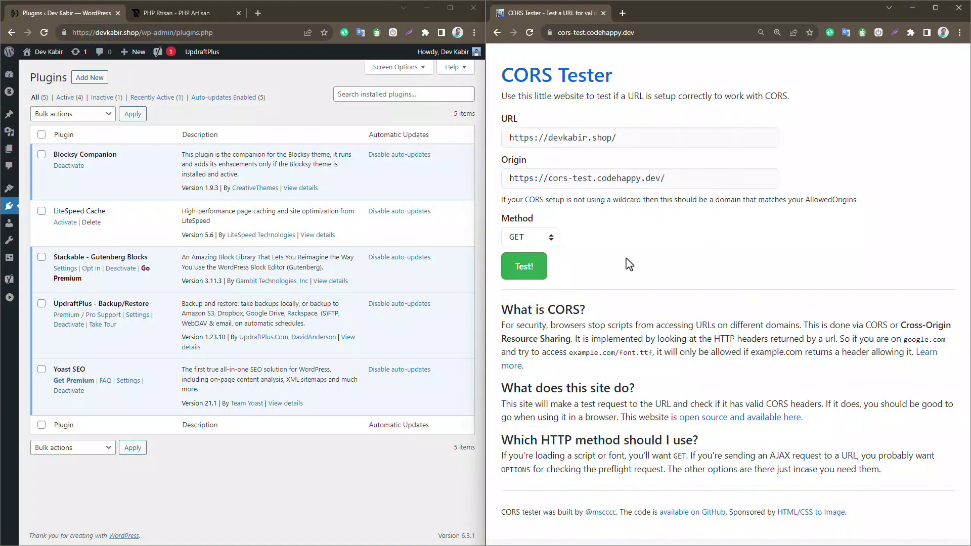
{"action": "left_click", "coordinate": [525, 275]}
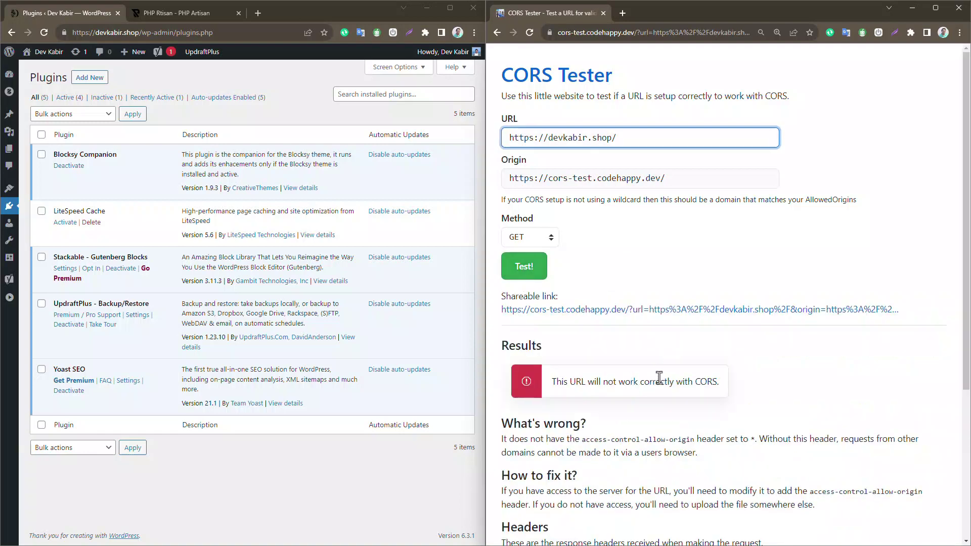
Search new plugins for 'cors', then install and activate the Enable CORS plugin
{"action": "left_click", "coordinate": [100, 80]}
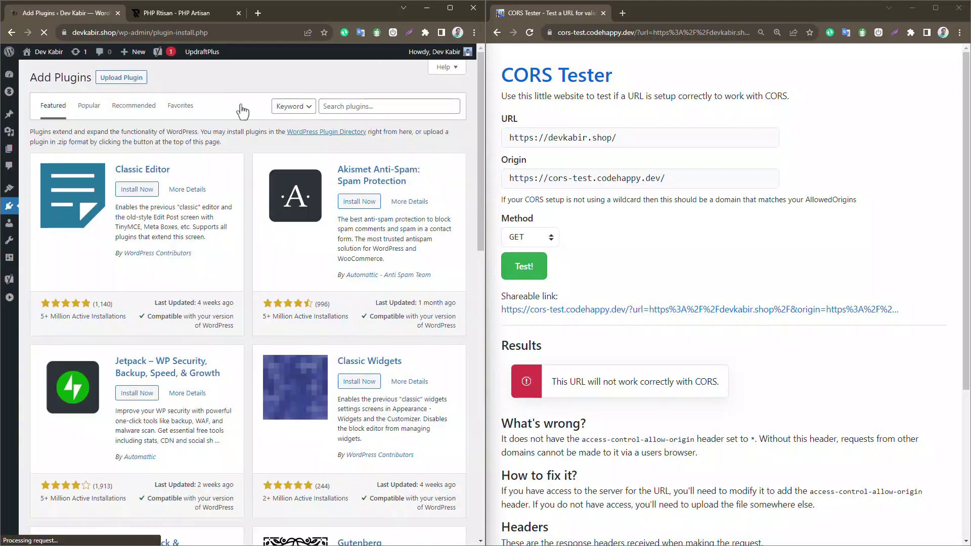
{"action": "left_click", "coordinate": [350, 106]}
{"action": "type", "text": "cors"}
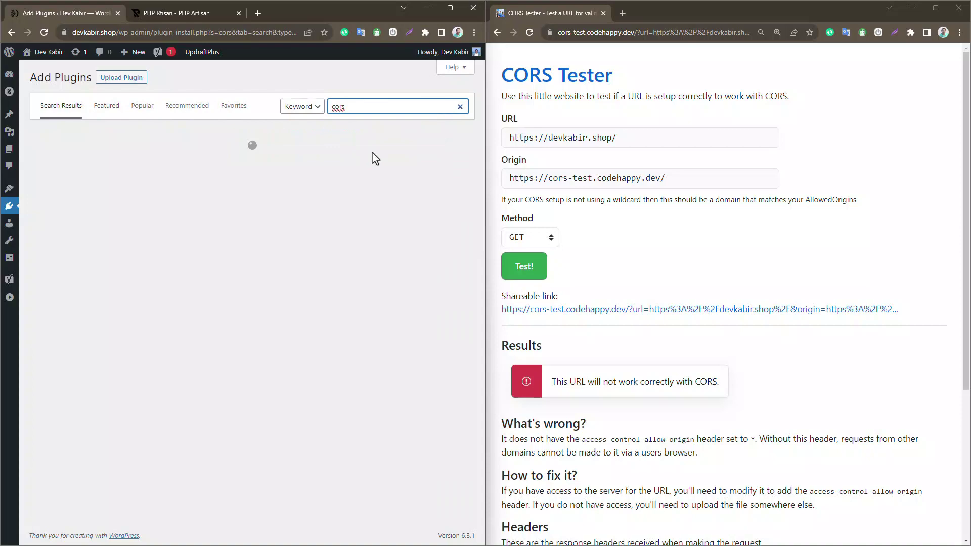
{"action": "left_click", "coordinate": [133, 343]}
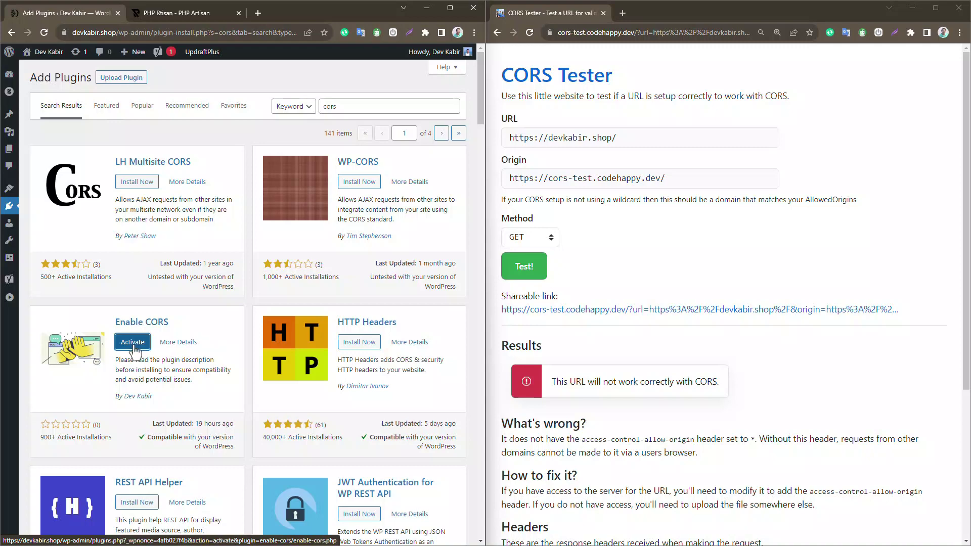
{"action": "left_click", "coordinate": [133, 345]}
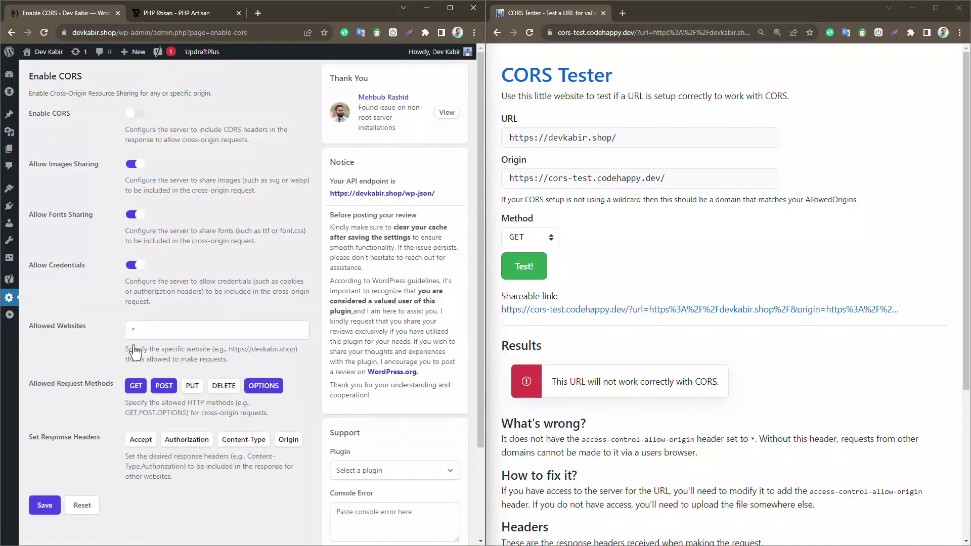
Turn on Enable CORS, save it, and retest the site in CORS Tester
{"action": "left_click", "coordinate": [530, 273]}
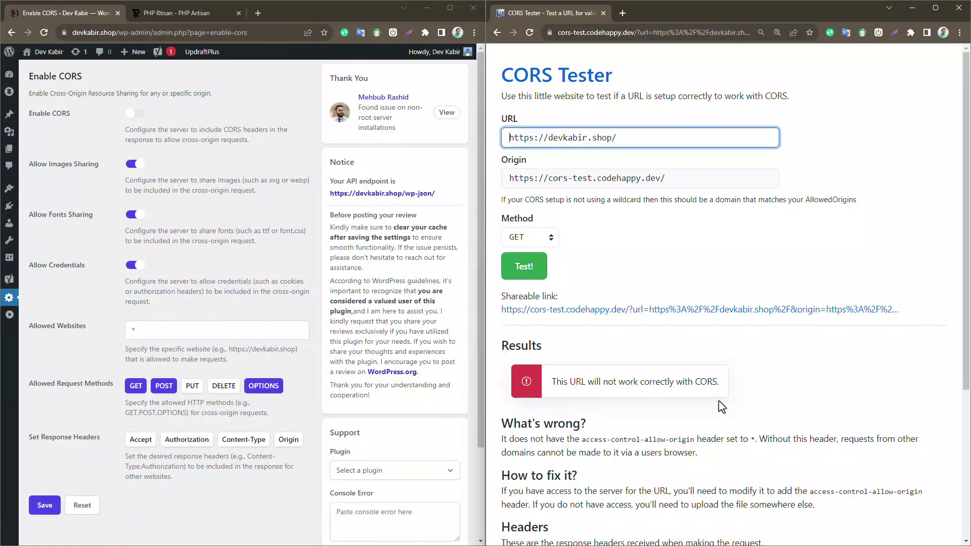
{"action": "left_click", "coordinate": [135, 117]}
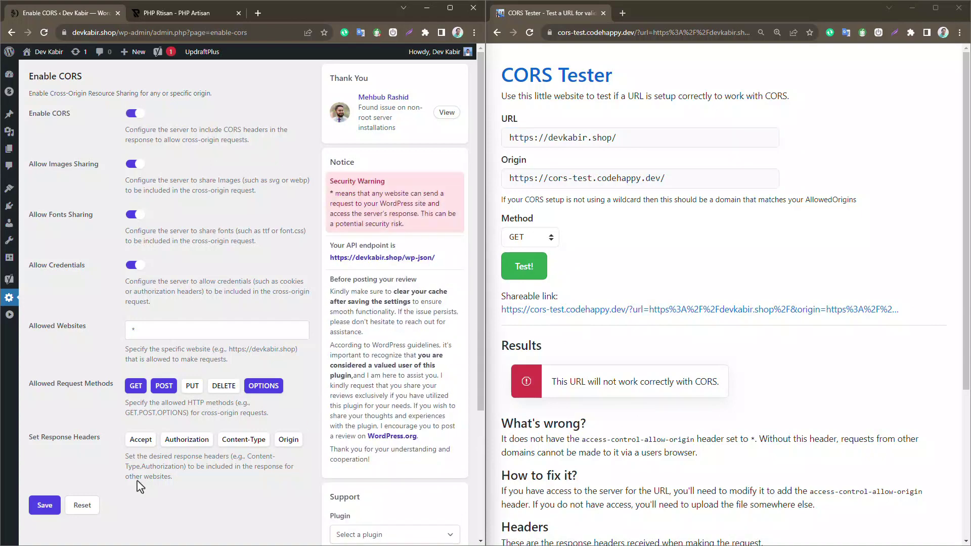
{"action": "left_click", "coordinate": [45, 506]}
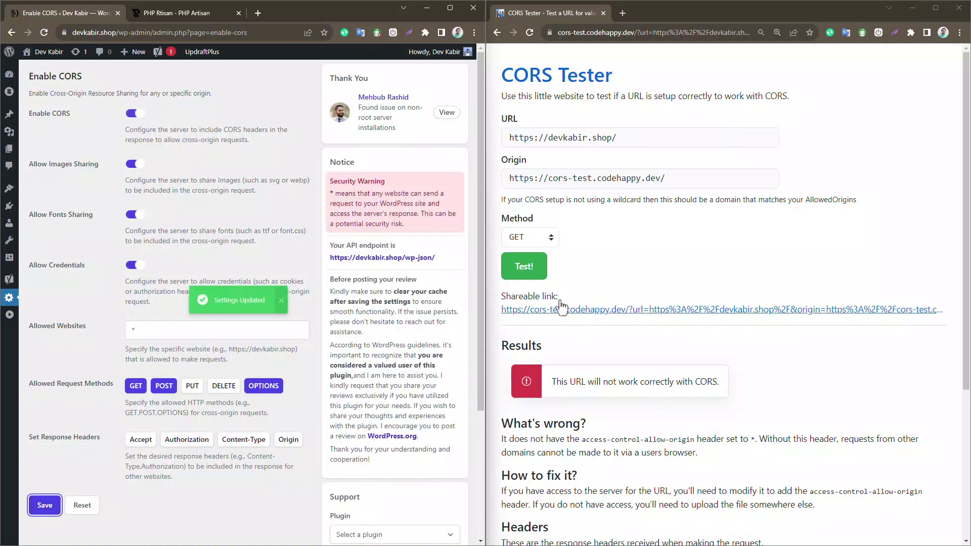
{"action": "left_click", "coordinate": [545, 275]}
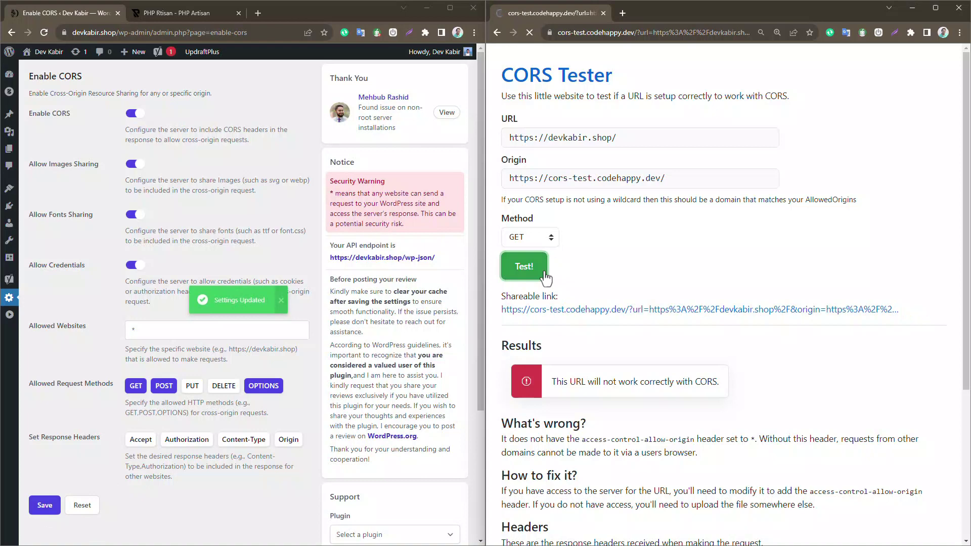
{"action": "left_click", "coordinate": [157, 527]}
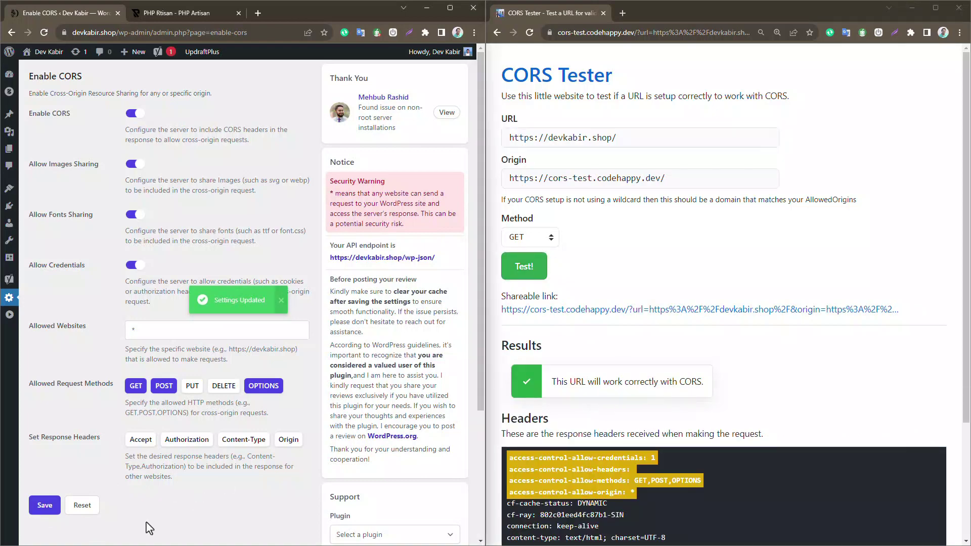
Reset the Enable CORS settings to defaults, save, and retest with CORS off
{"action": "left_click", "coordinate": [86, 512]}
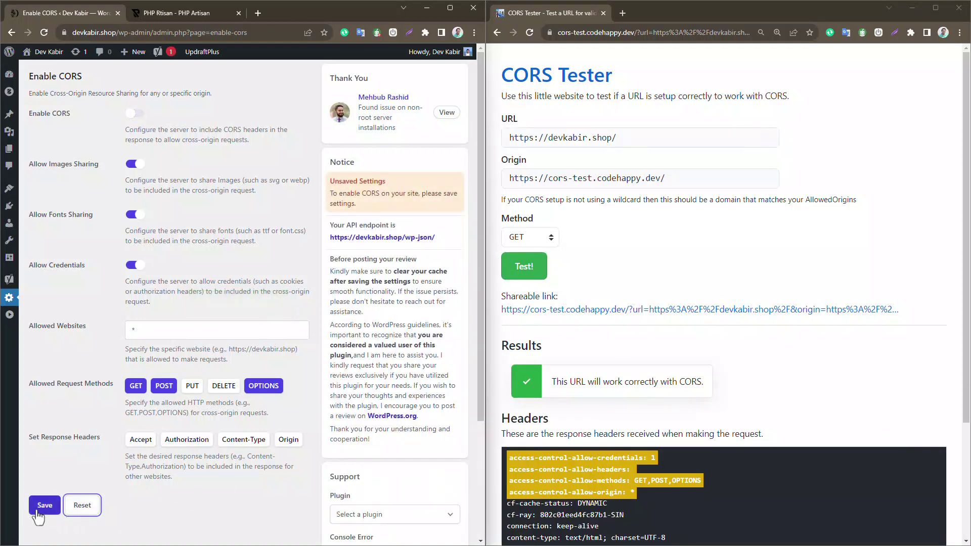
{"action": "left_click", "coordinate": [42, 511]}
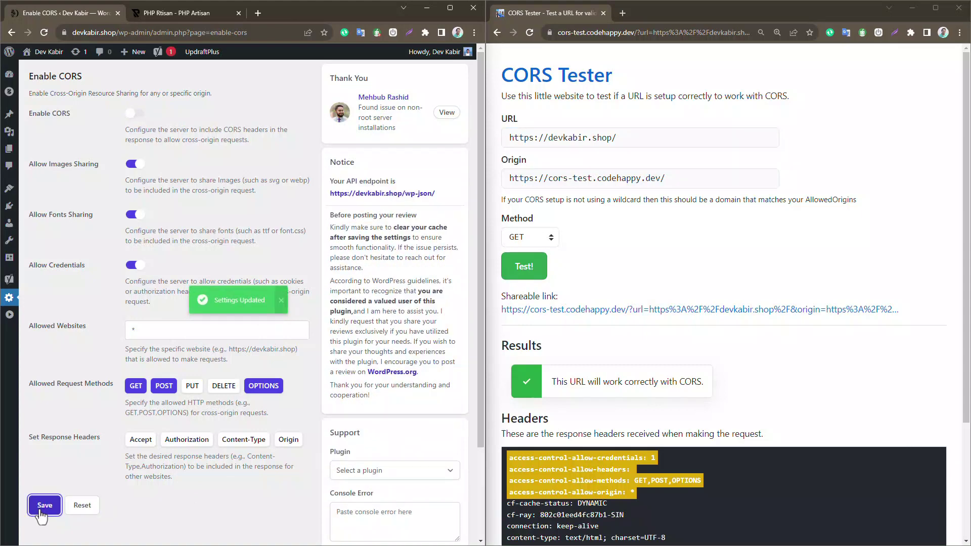
{"action": "left_click", "coordinate": [517, 269]}
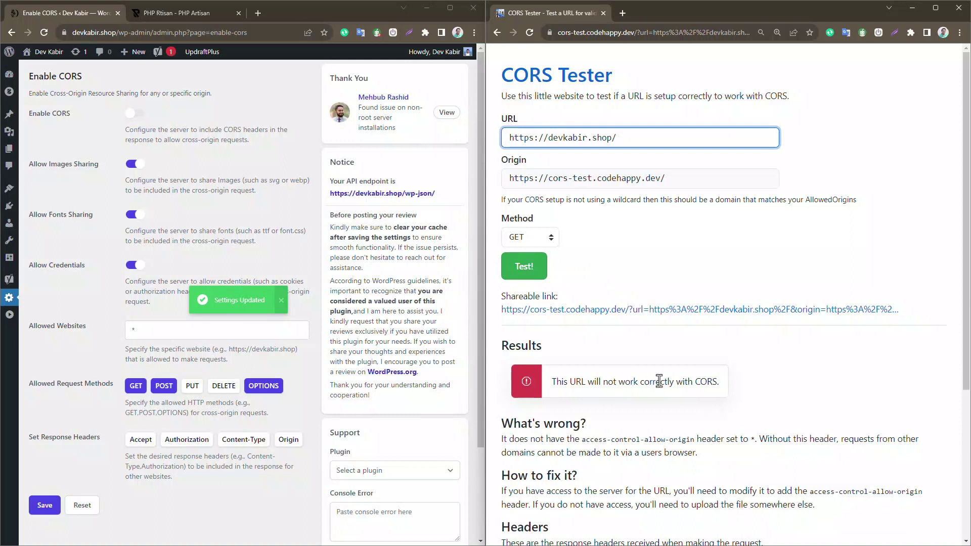
{"action": "left_click", "coordinate": [682, 178]}
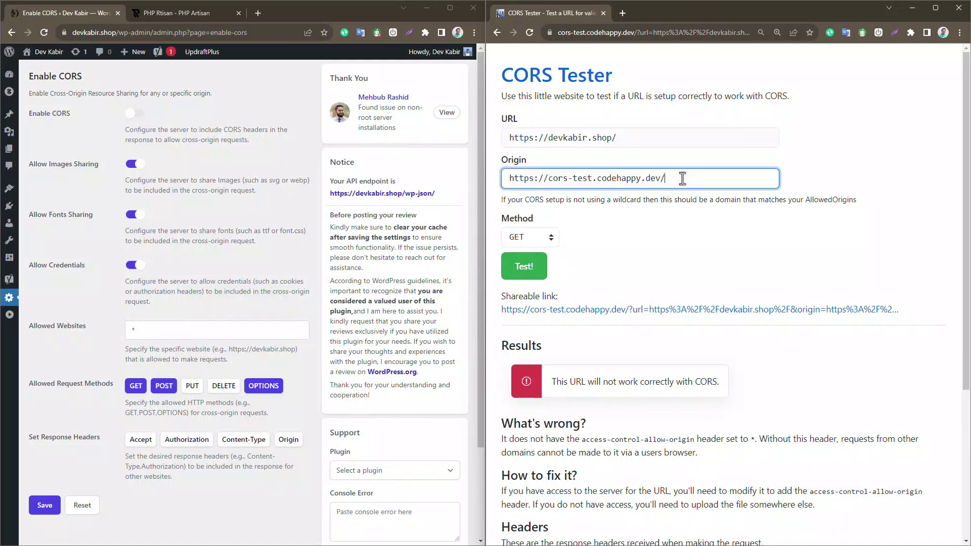
{"action": "key", "text": "ctrl+a"}
{"action": "key", "text": "ctrl+c"}
{"action": "left_click", "coordinate": [188, 329]}
{"action": "key", "text": "ctrl+a"}
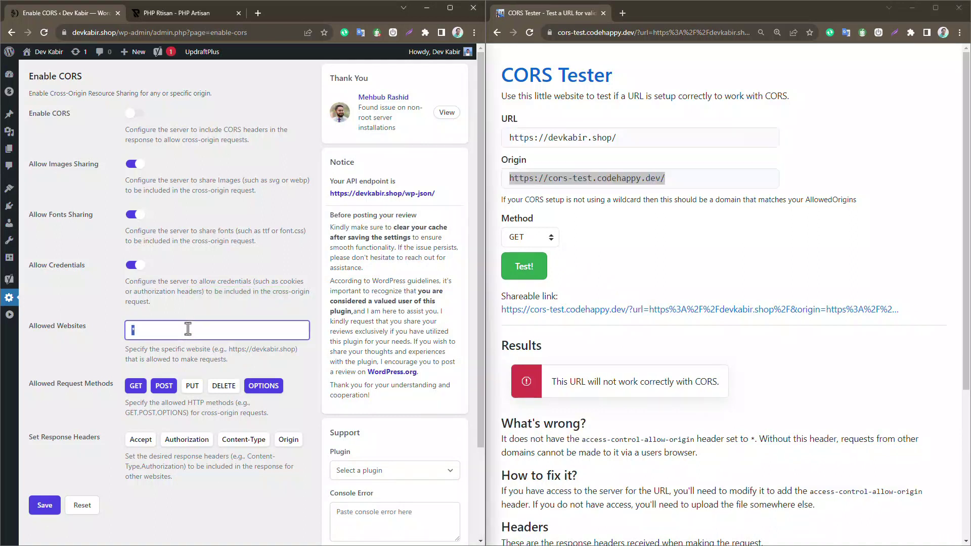
{"action": "key", "text": "ctrl+v"}
{"action": "left_click", "coordinate": [133, 118]}
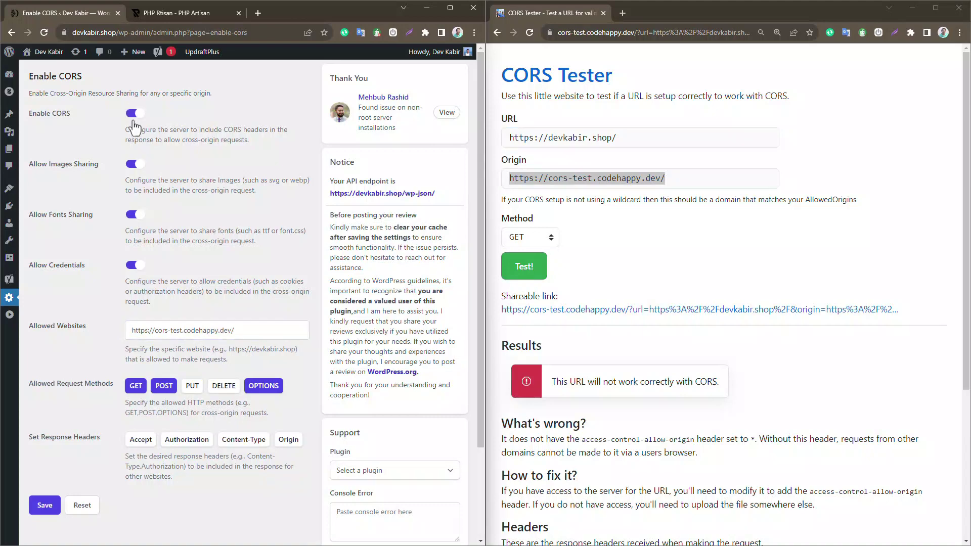
{"action": "left_click", "coordinate": [45, 506]}
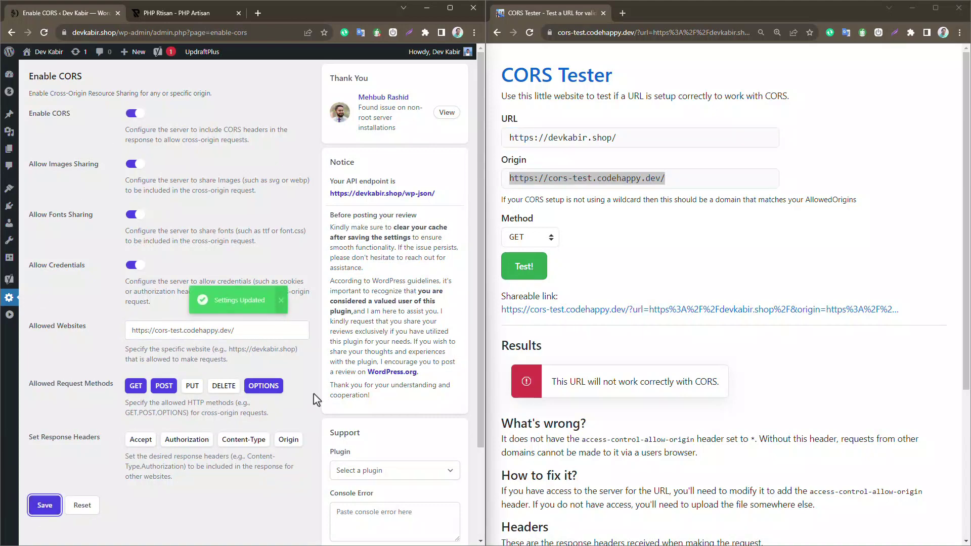
{"action": "left_click", "coordinate": [522, 271]}
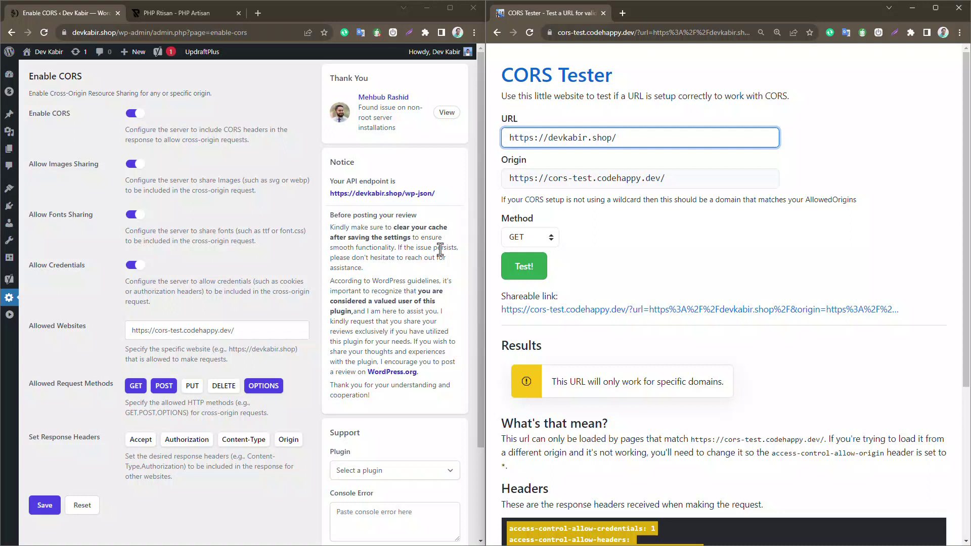
Send a support request for Blocksy Companion describing 'issues', with consent to share site details
{"action": "scroll", "coordinate": [440, 250], "scroll_direction": "down", "scroll_amount": 2}
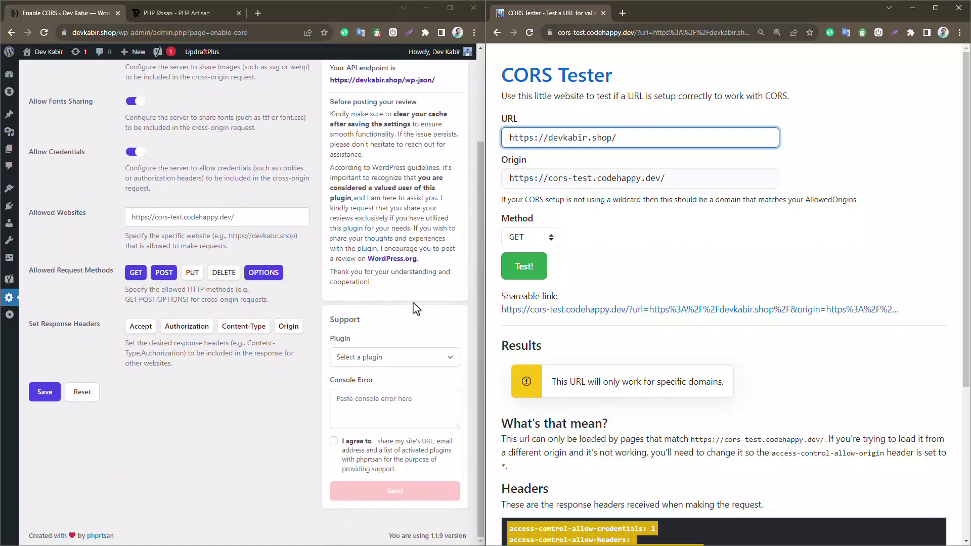
{"action": "left_click", "coordinate": [396, 363]}
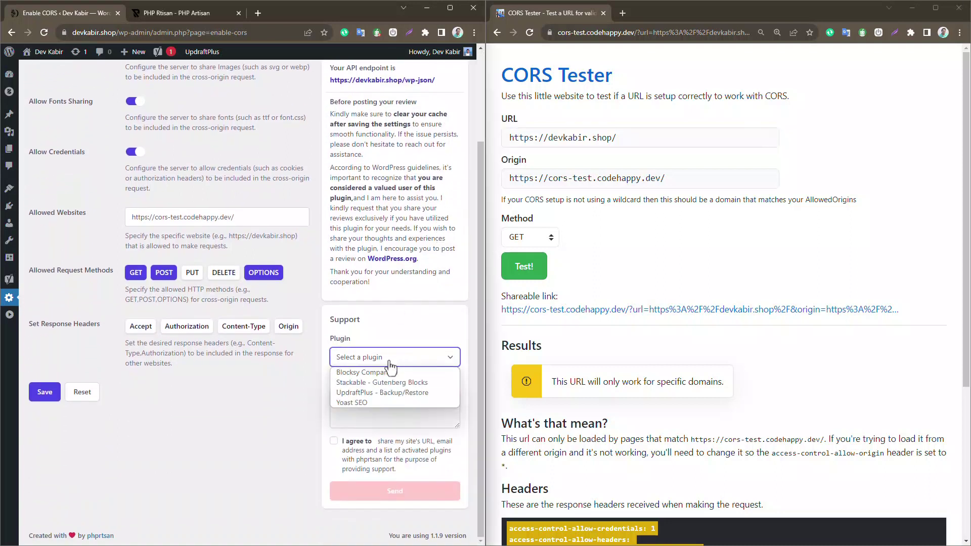
{"action": "left_click", "coordinate": [384, 369]}
{"action": "left_click", "coordinate": [380, 411]}
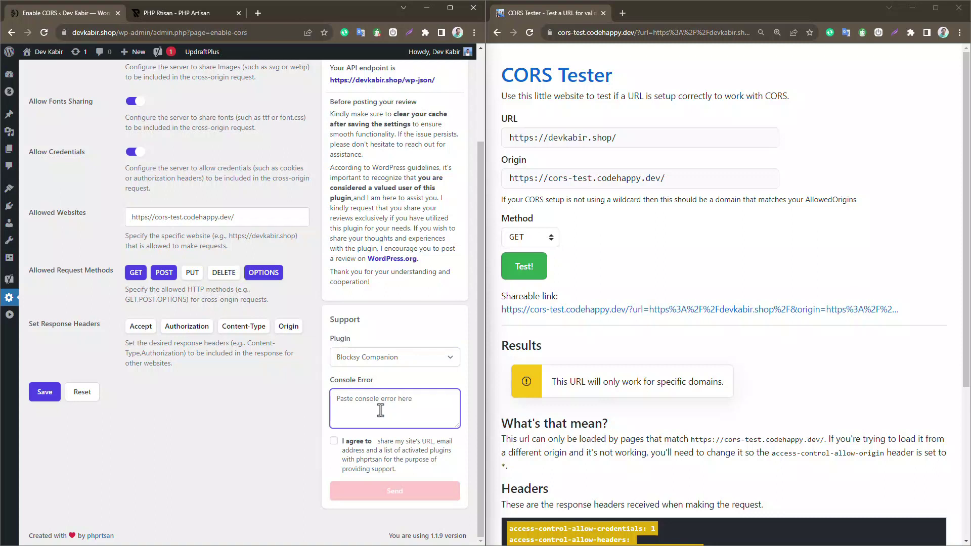
{"action": "type", "text": "issues"}
{"action": "left_click", "coordinate": [334, 440]}
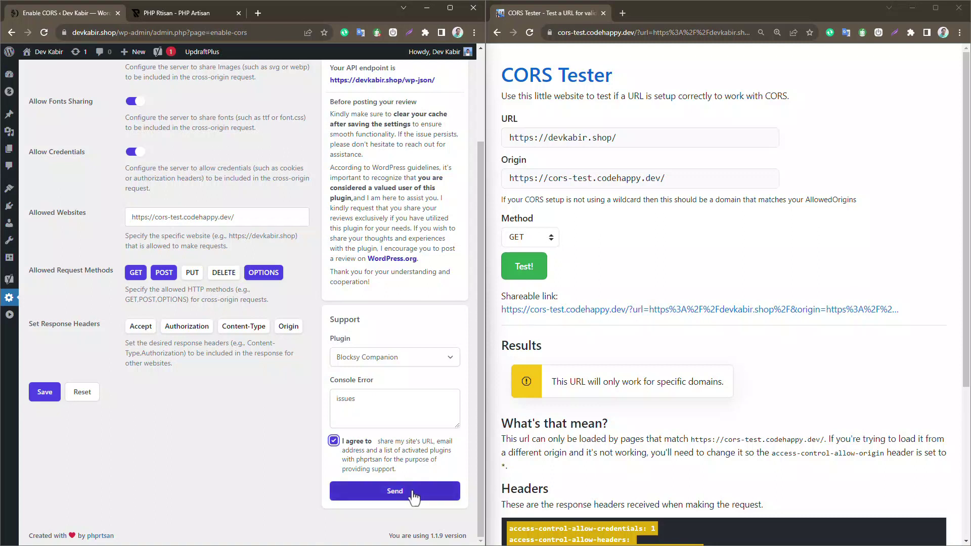
{"action": "left_click", "coordinate": [414, 497]}
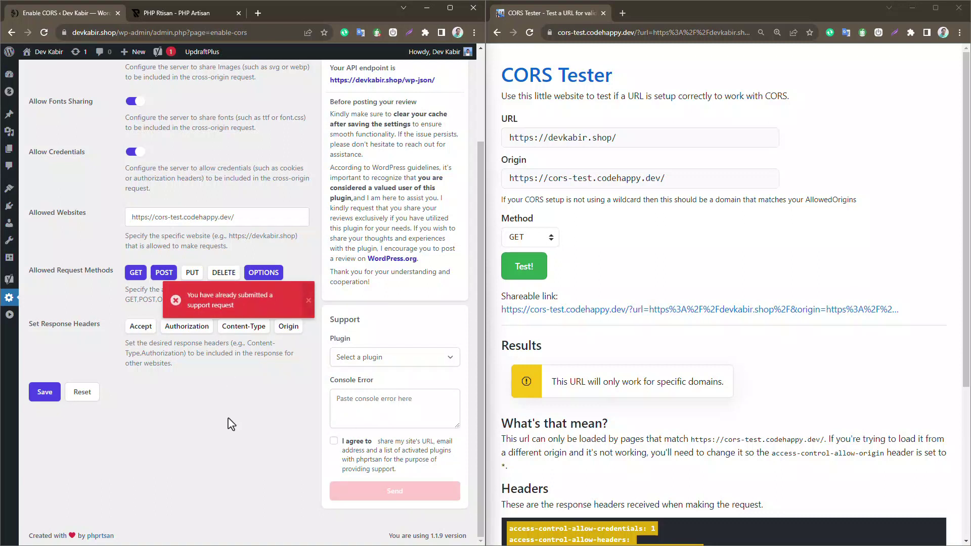
{"action": "scroll", "coordinate": [231, 424], "scroll_direction": "up", "scroll_amount": 3}
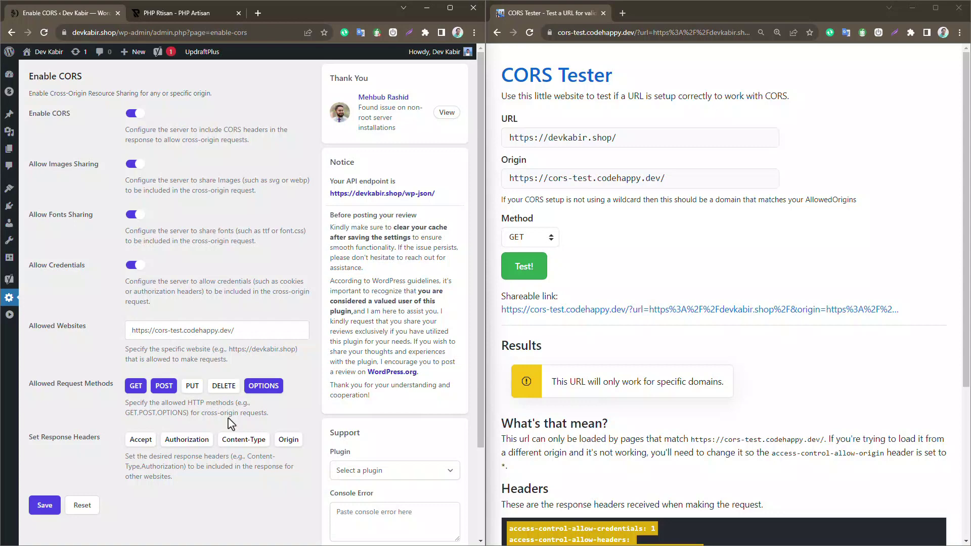
Activate LiteSpeed Cache from Installed Plugins, then return to the Enable CORS settings page
{"action": "scroll", "coordinate": [231, 424], "scroll_direction": "down", "scroll_amount": 3}
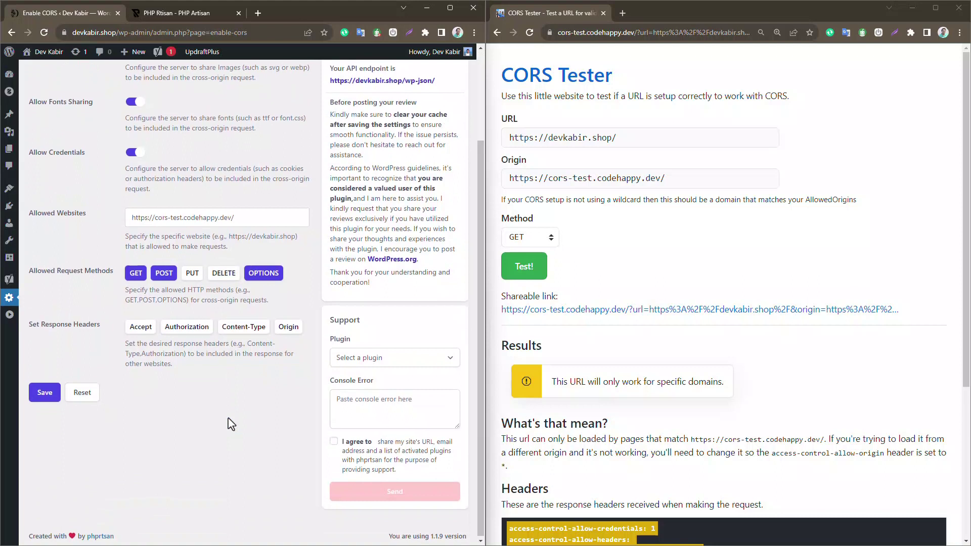
{"action": "scroll", "coordinate": [231, 424], "scroll_direction": "up", "scroll_amount": 3}
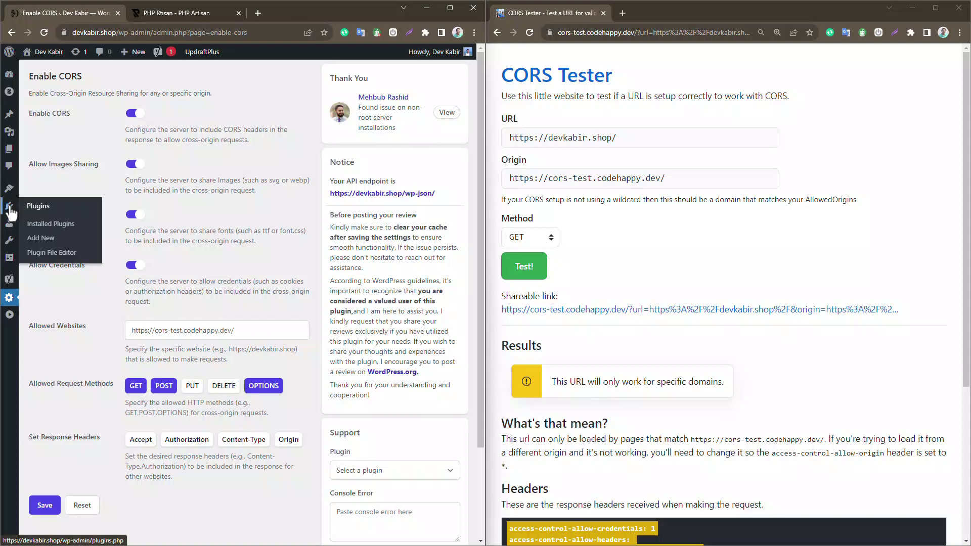
{"action": "left_click", "coordinate": [10, 209]}
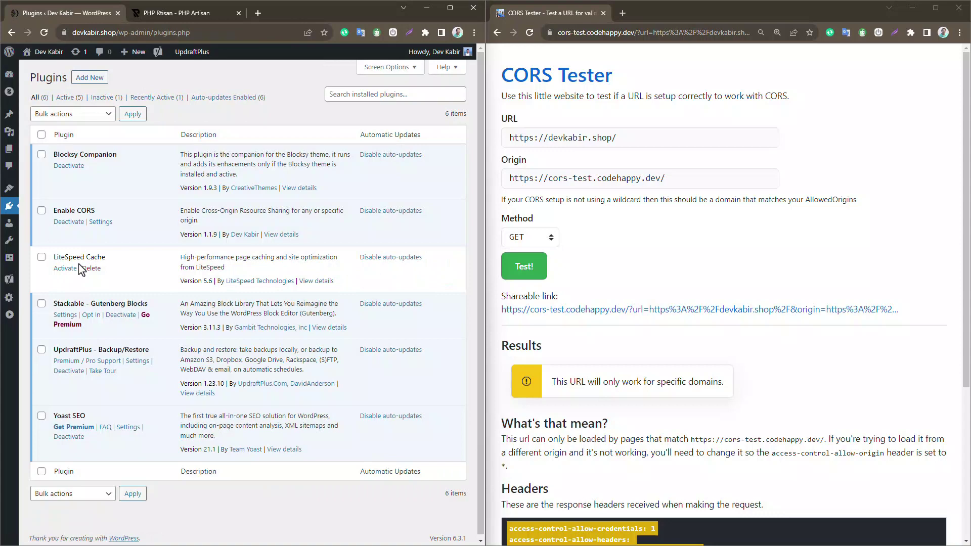
{"action": "left_click", "coordinate": [66, 268]}
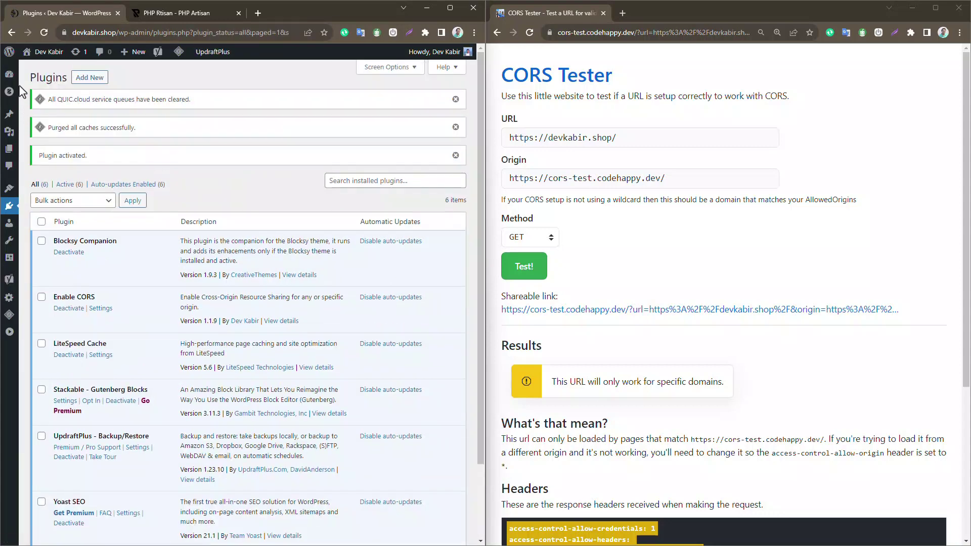
{"action": "left_click", "coordinate": [12, 78]}
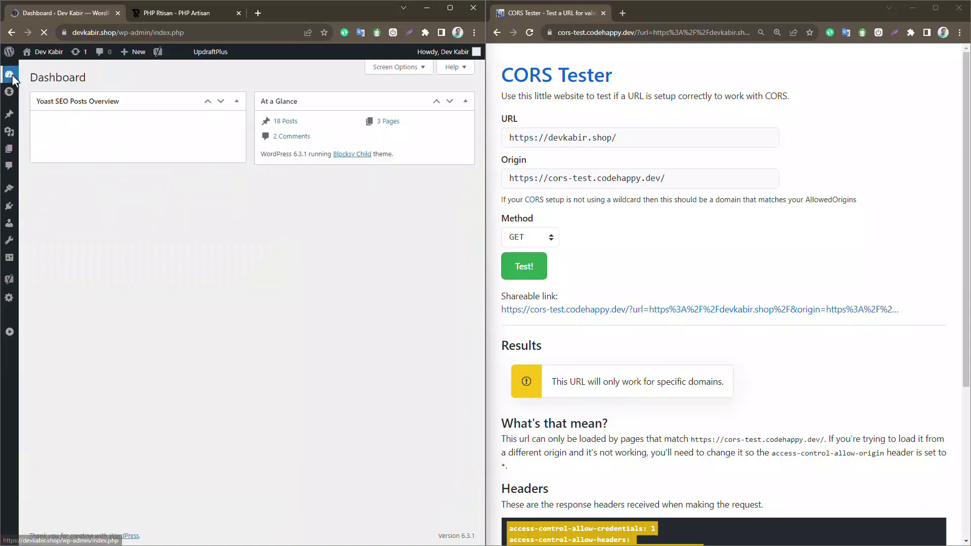
{"action": "left_click", "coordinate": [9, 298]}
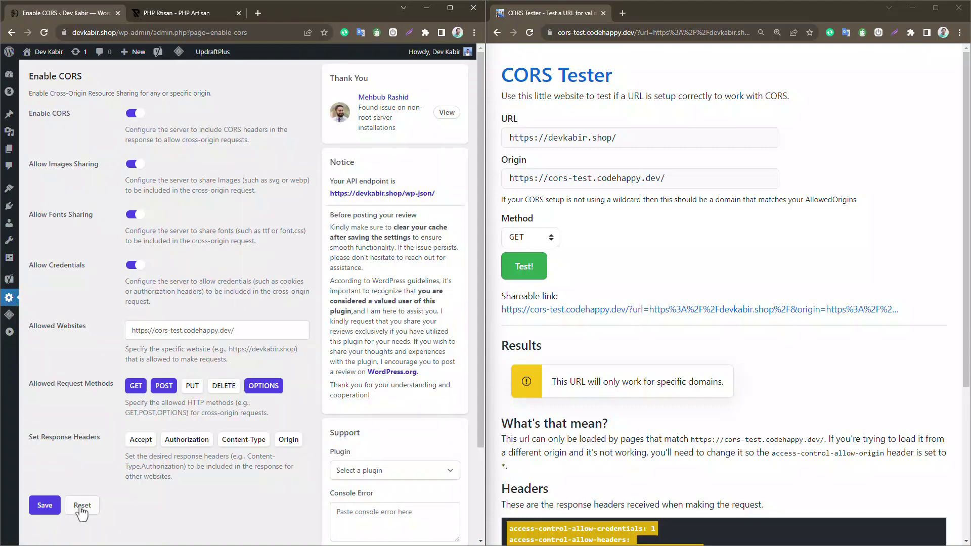
Reset the Enable CORS settings to defaults, save, and retest the site URL
{"action": "left_click", "coordinate": [80, 506]}
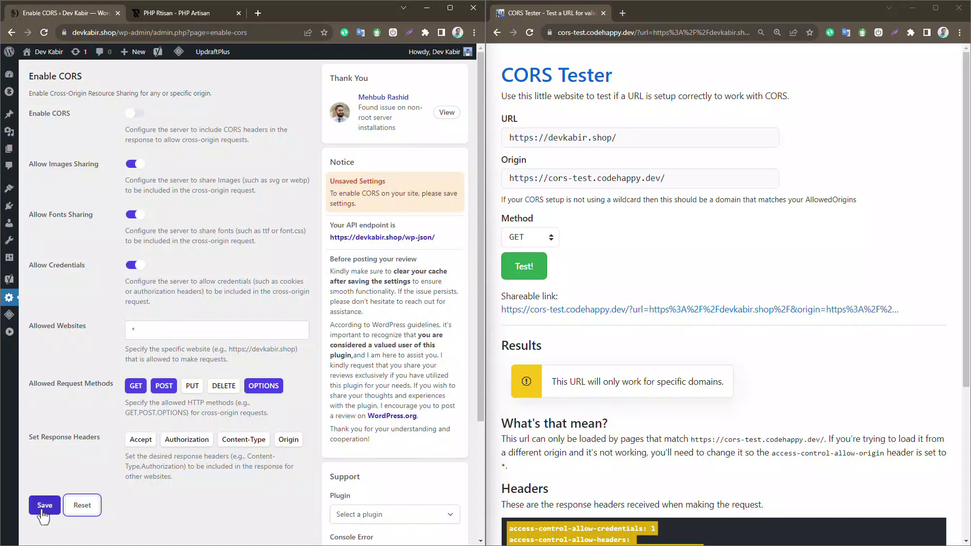
{"action": "left_click", "coordinate": [44, 505]}
{"action": "left_click", "coordinate": [527, 269]}
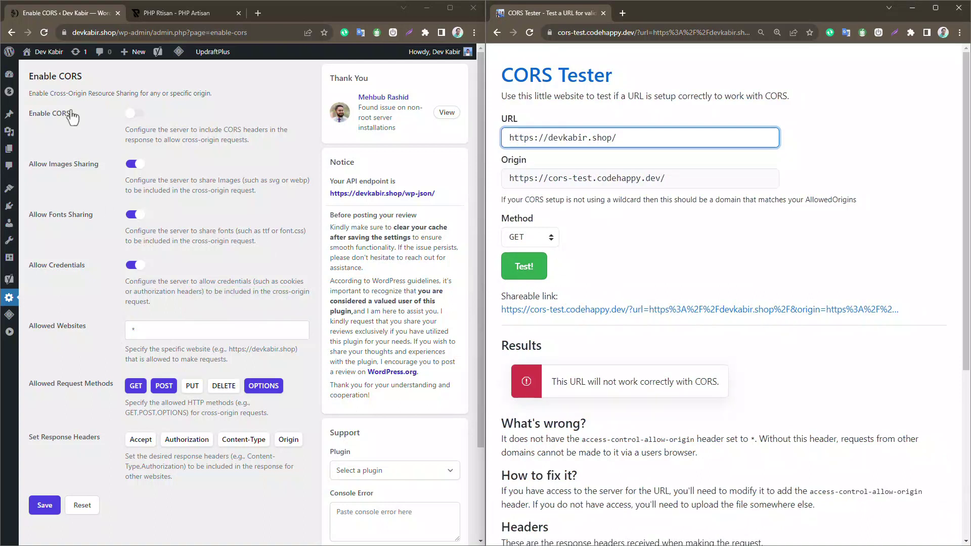
Switch Enable CORS on with Allowed Websites *, save, and retest in CORS Tester
{"action": "left_click", "coordinate": [141, 116]}
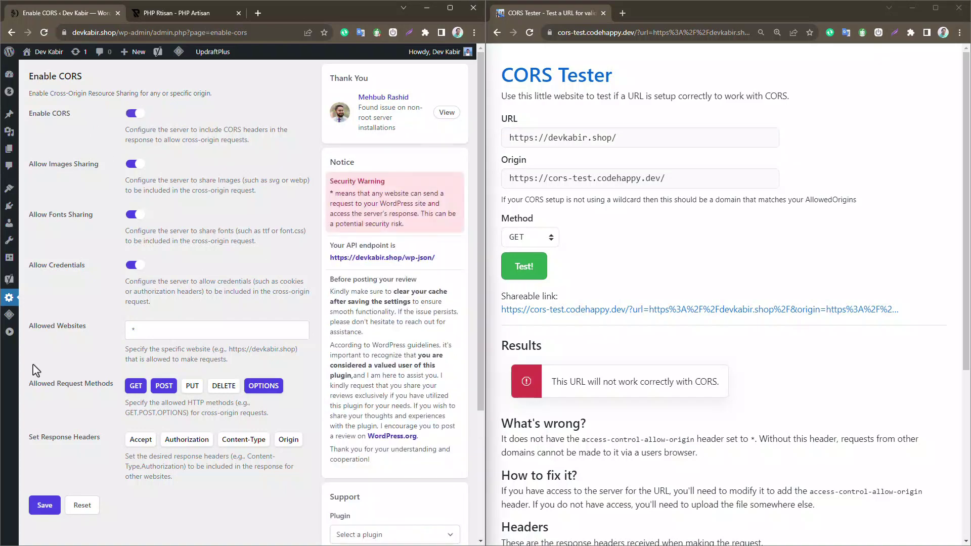
{"action": "left_click", "coordinate": [39, 509]}
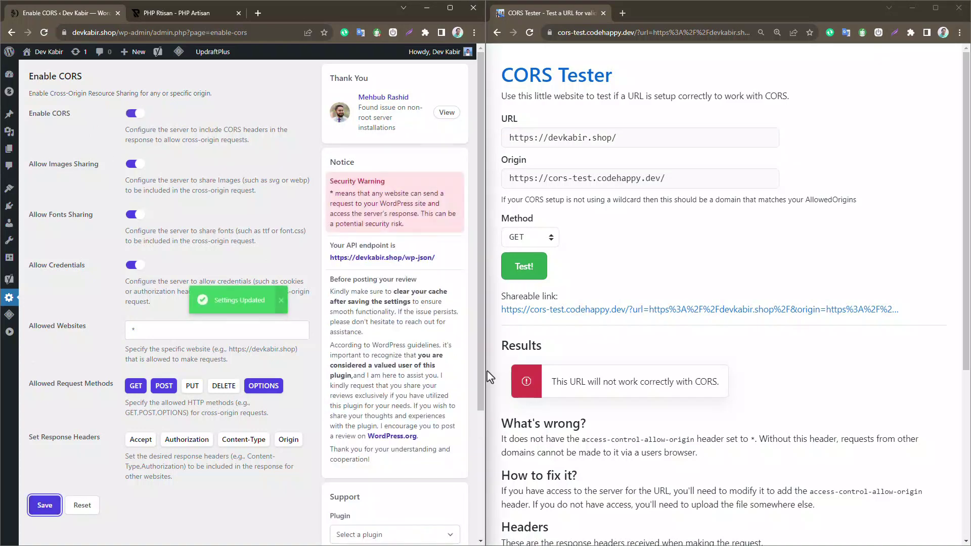
{"action": "left_click", "coordinate": [530, 271]}
{"action": "left_click", "coordinate": [530, 270]}
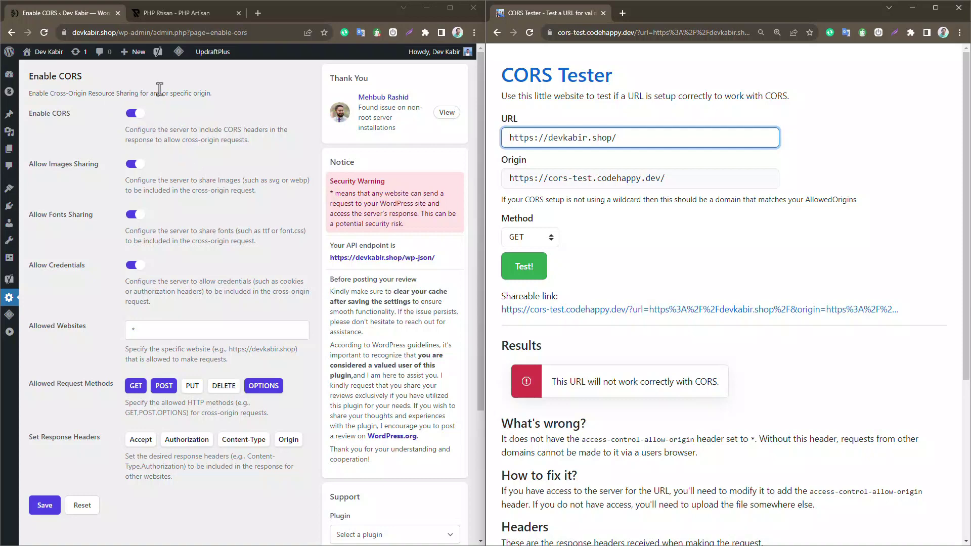
Purge all caches from the LiteSpeed admin-bar menu and retest; the site now passes CORS
{"action": "mouse_move", "coordinate": [179, 52]}
{"action": "left_click", "coordinate": [190, 111]}
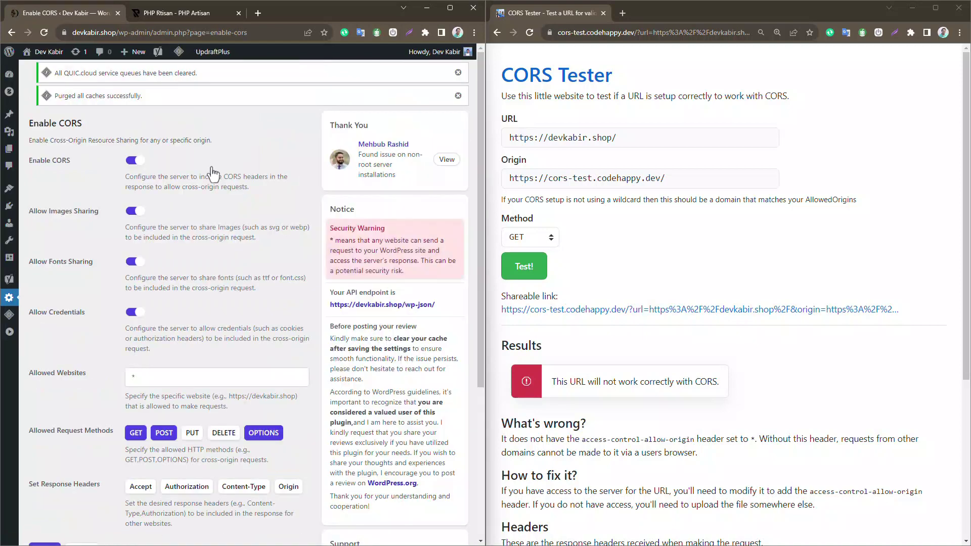
{"action": "scroll", "coordinate": [213, 174], "scroll_direction": "down", "scroll_amount": 4}
{"action": "scroll", "coordinate": [279, 157], "scroll_direction": "up", "scroll_amount": 2}
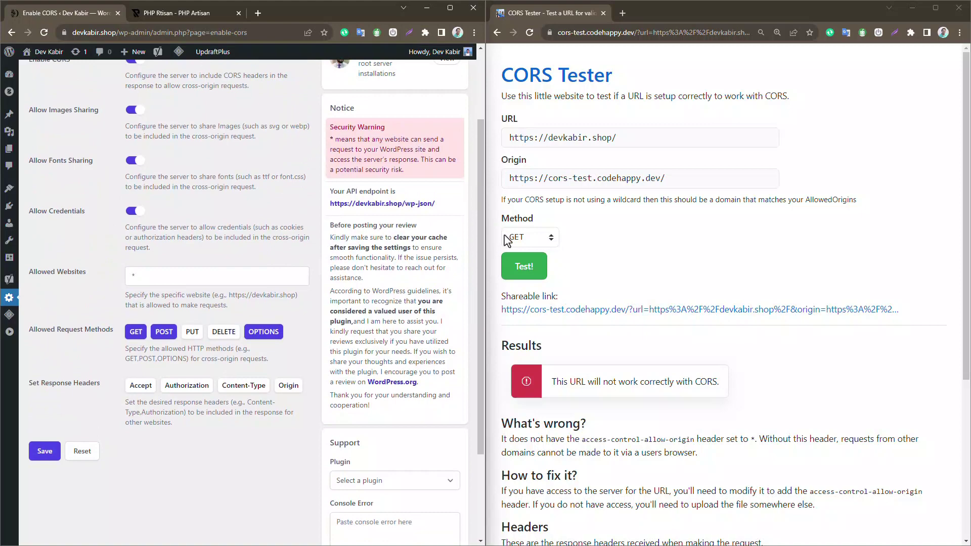
{"action": "left_click", "coordinate": [524, 266]}
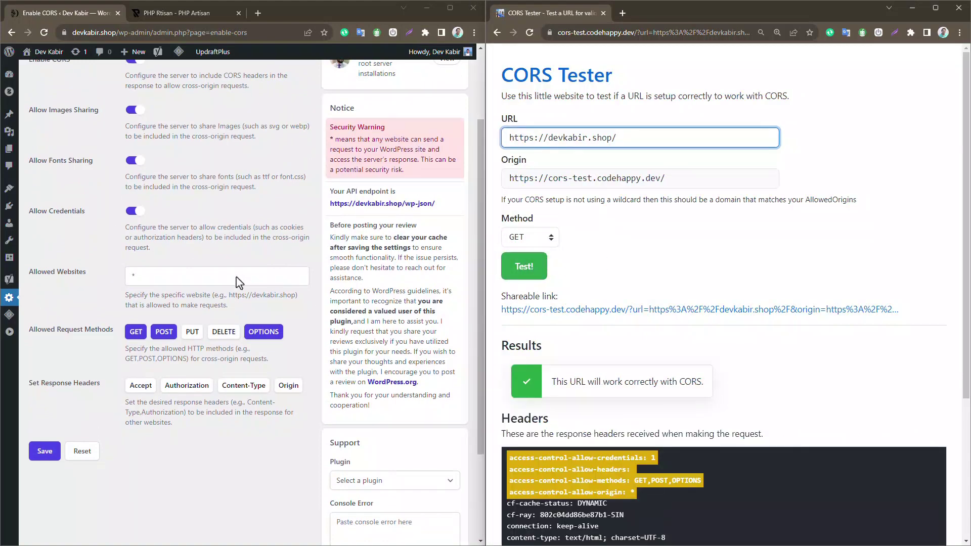
{"action": "scroll", "coordinate": [239, 282], "scroll_direction": "up", "scroll_amount": 2}
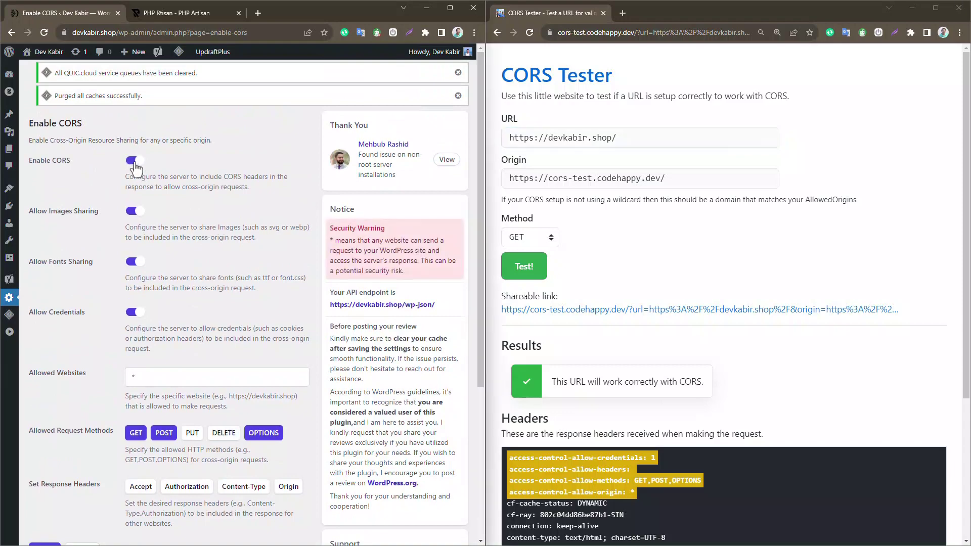
Switch Enable CORS off, save, and retest the site in CORS Tester
{"action": "left_click", "coordinate": [133, 161]}
{"action": "scroll", "coordinate": [51, 385], "scroll_direction": "down", "scroll_amount": 3}
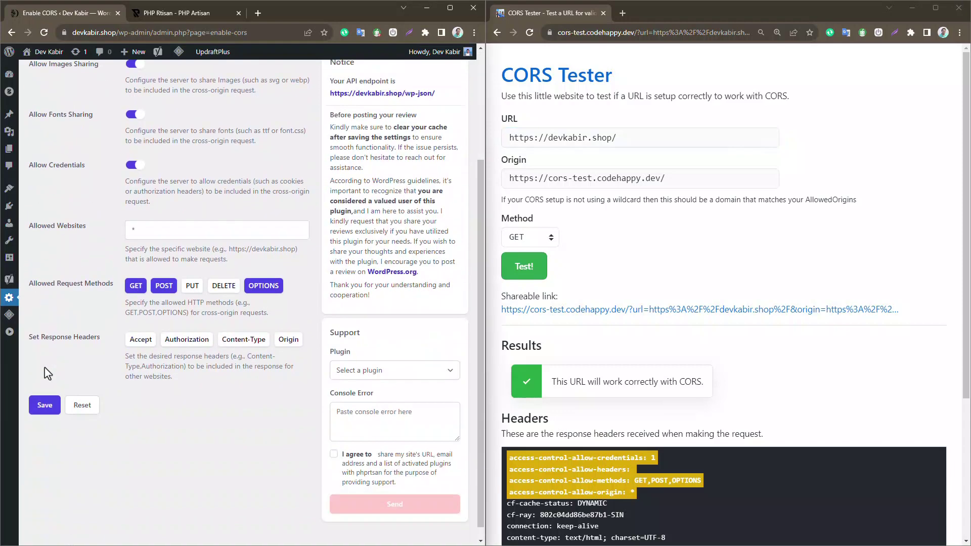
{"action": "left_click", "coordinate": [43, 394]}
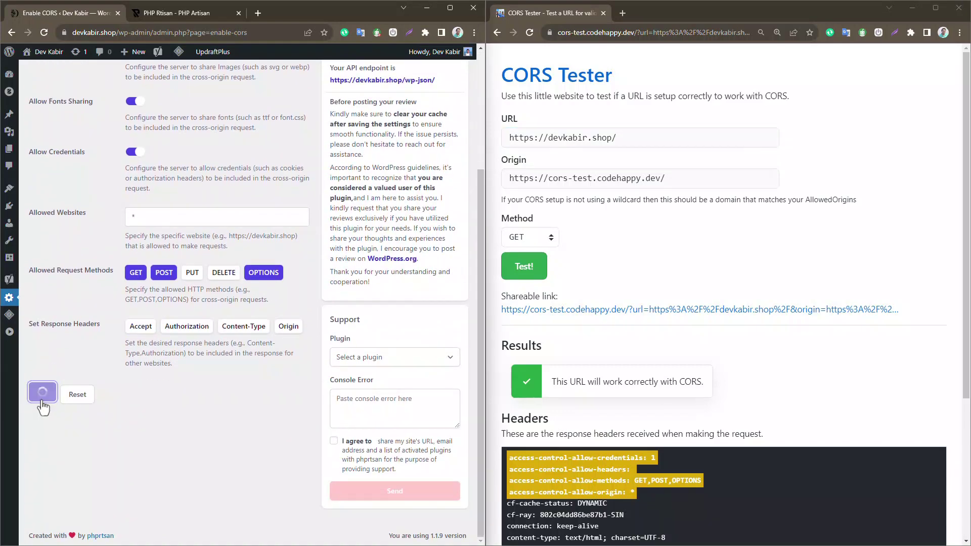
{"action": "left_click", "coordinate": [526, 269]}
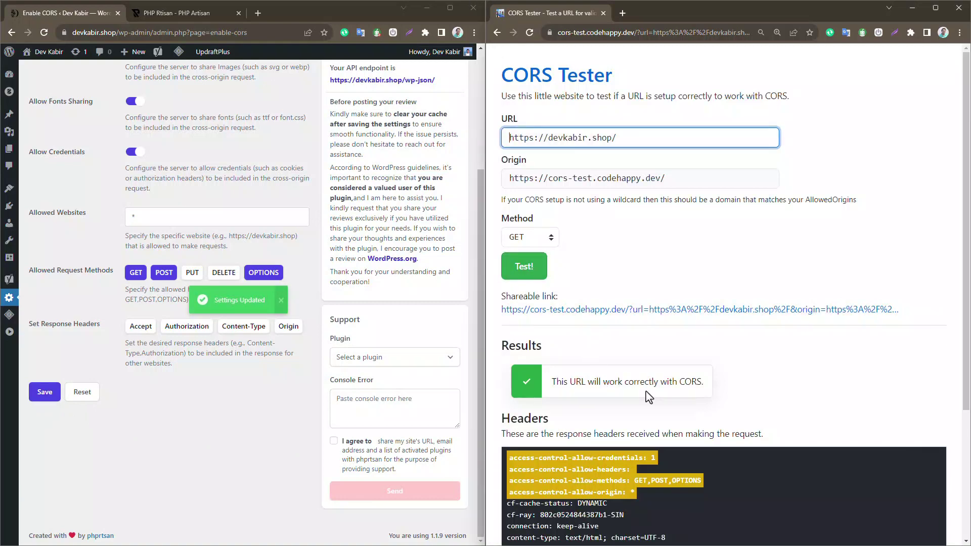
Purge all caches via the LiteSpeed admin-bar menu and retest the site
{"action": "scroll", "coordinate": [224, 296], "scroll_direction": "up", "scroll_amount": 3}
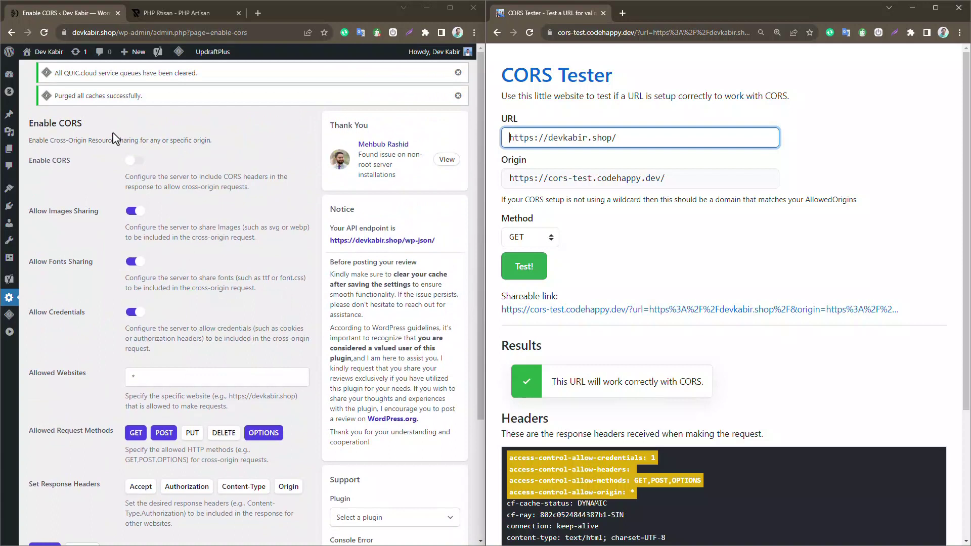
{"action": "left_click", "coordinate": [179, 52]}
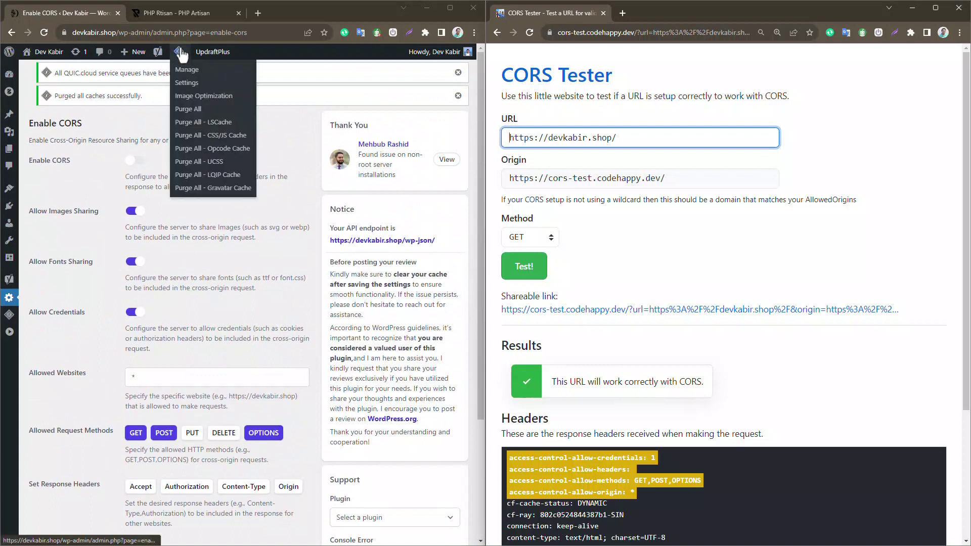
{"action": "left_click", "coordinate": [192, 111]}
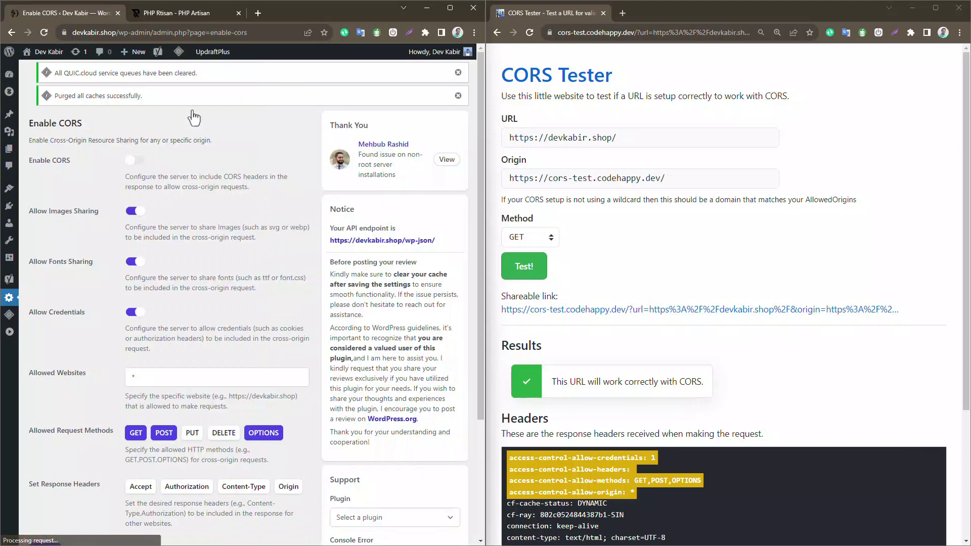
{"action": "left_click", "coordinate": [521, 278]}
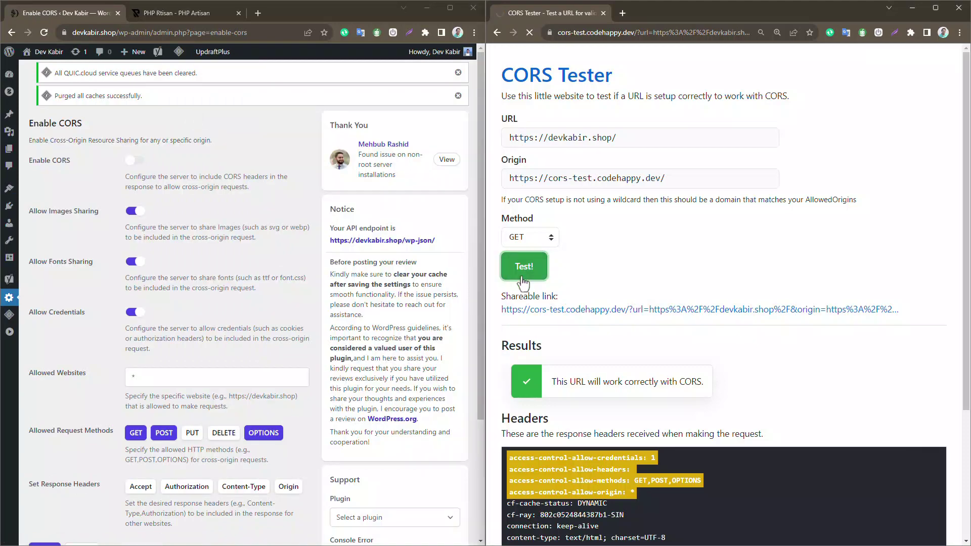